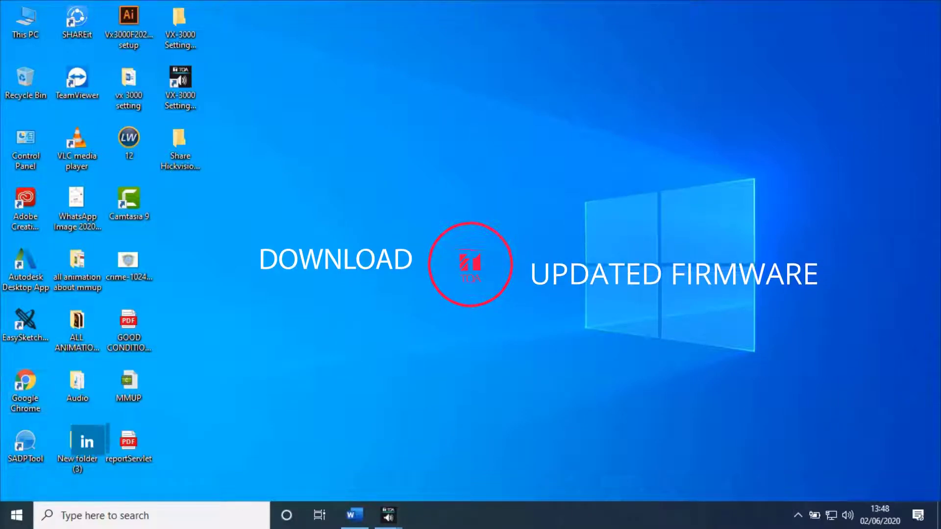
- Launch Chrome and load the TOA VX-3004F product detail page from the pasted URL
{"action": "double_click", "coordinate": [25, 390]}
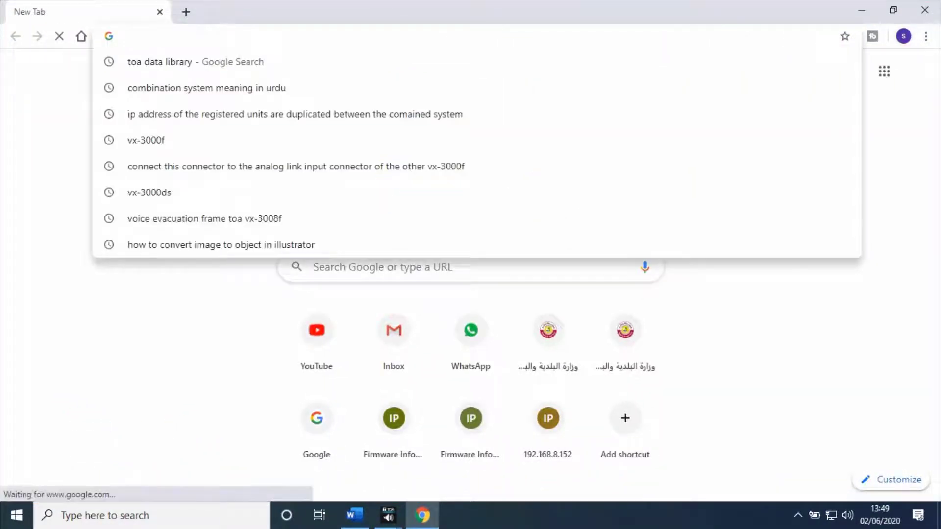
{"action": "type", "text": "https://www.toa-products.com/international/detail.php?h=VX-3004F&keiretsu=&alpha=&renew=&data_type="}
{"action": "key", "text": "Return"}
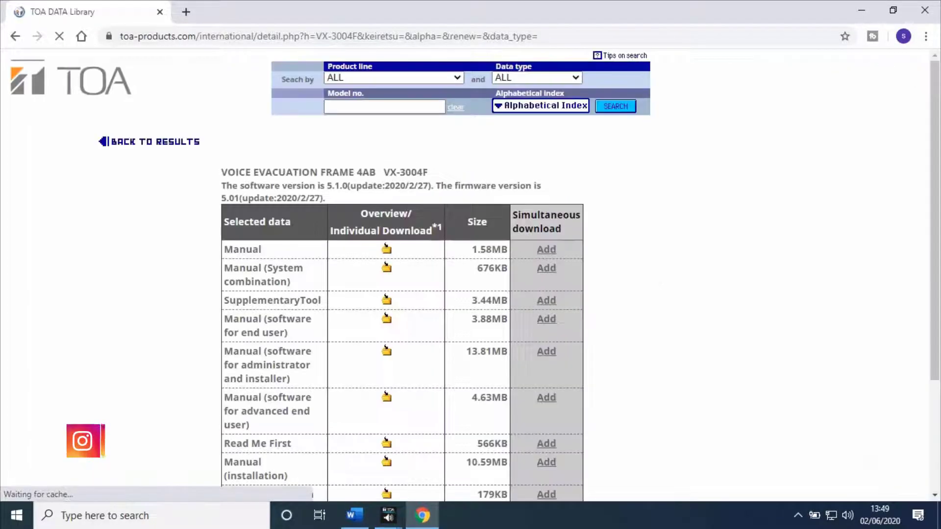
- Download the VX-3004F Software(firmware) zip, agreeing to the software licence agreement
{"action": "scroll", "coordinate": [471, 274], "scroll_direction": "down", "scroll_amount": 3}
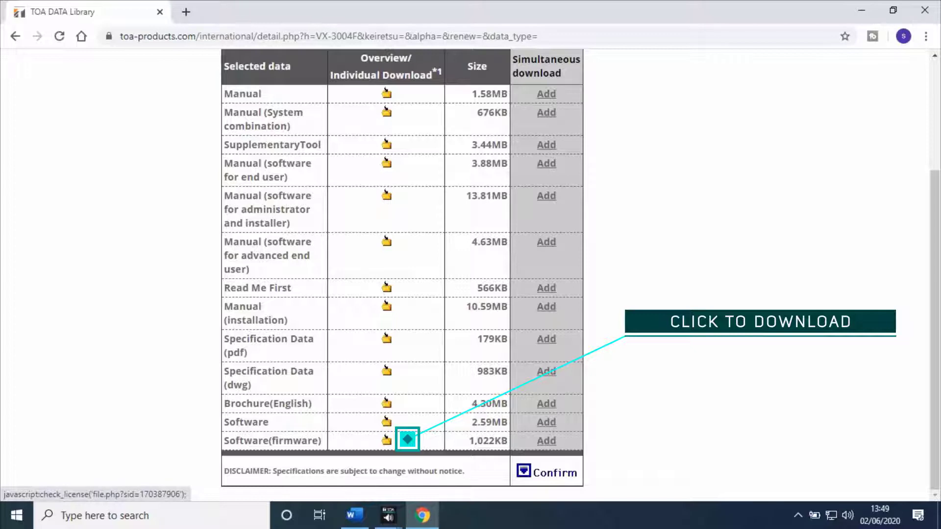
{"action": "left_click", "coordinate": [407, 440]}
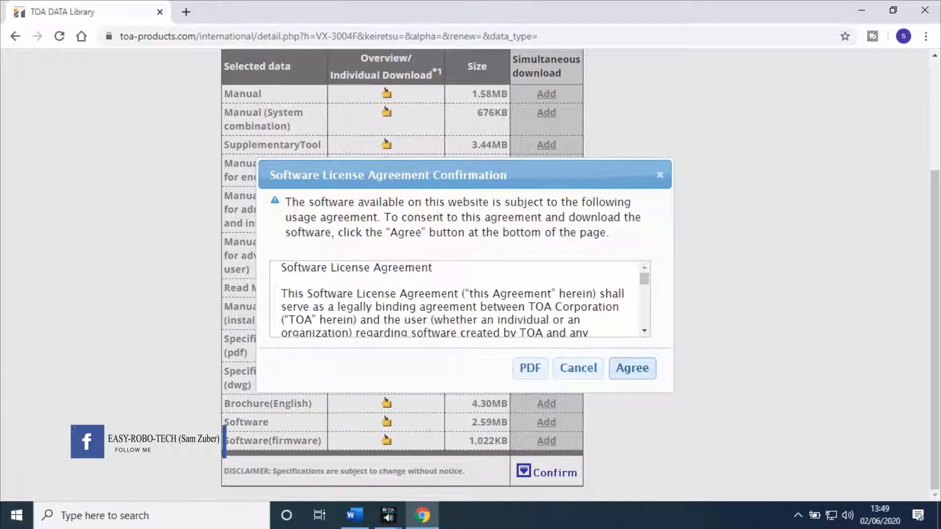
{"action": "key", "text": "Return"}
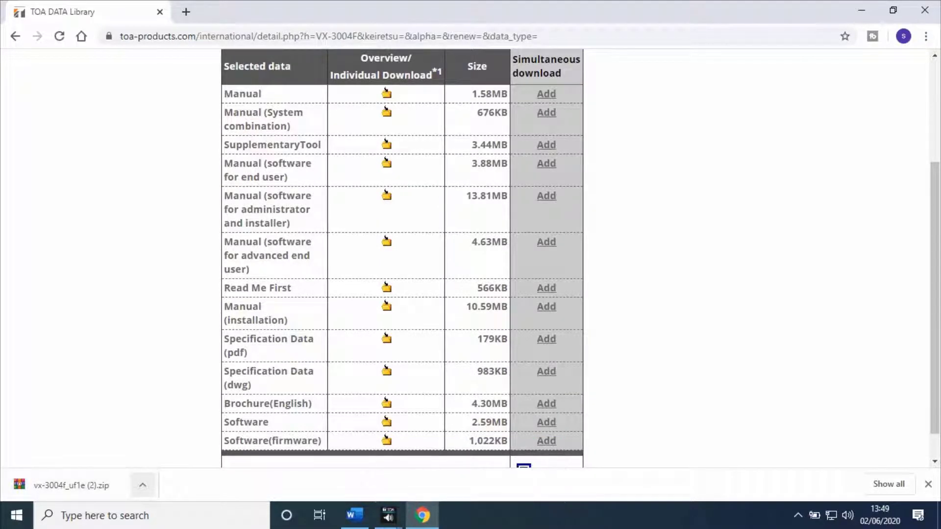
- Extract vx-3004f_uf1e (2).zip with WinRAR into a vx-3004f_uf1e (2) folder in Downloads, then close the folder
{"action": "left_click", "coordinate": [143, 485]}
{"action": "left_click", "coordinate": [181, 437]}
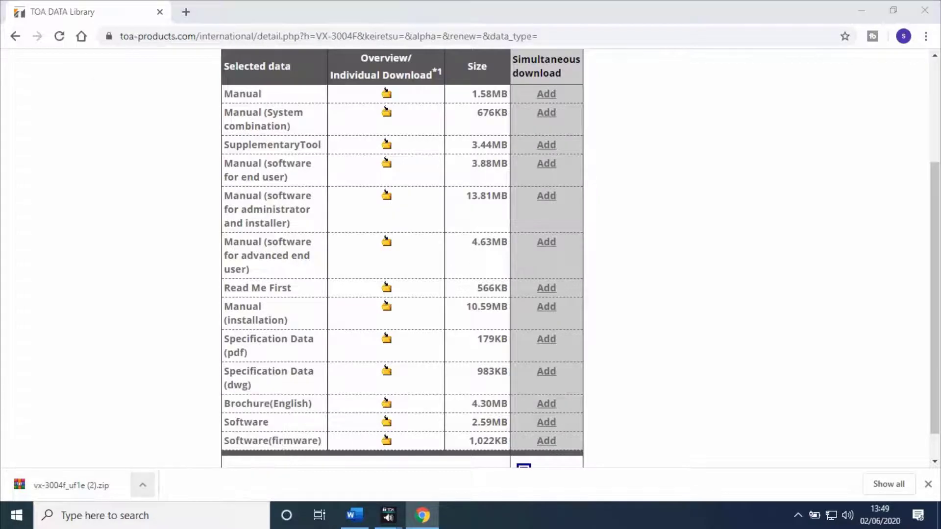
{"action": "right_click", "coordinate": [248, 240]}
{"action": "left_click", "coordinate": [282, 220]}
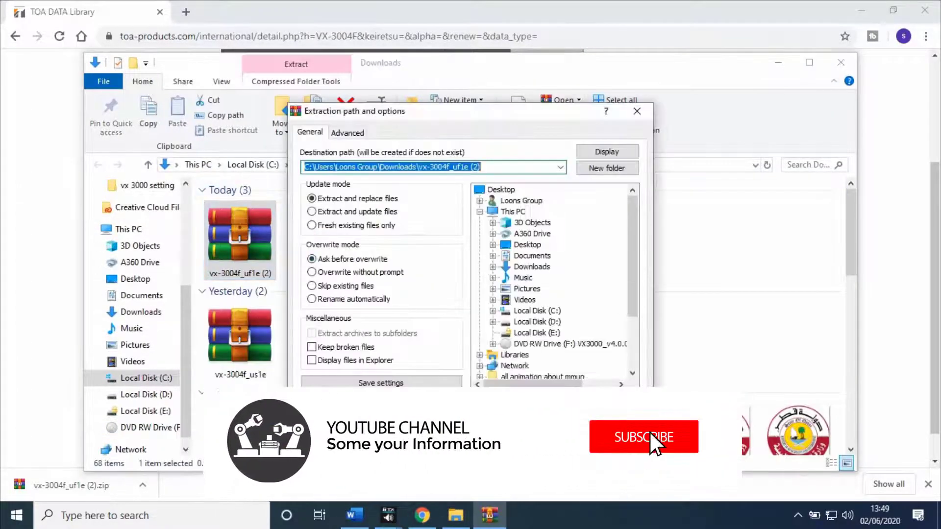
{"action": "key", "text": "Return"}
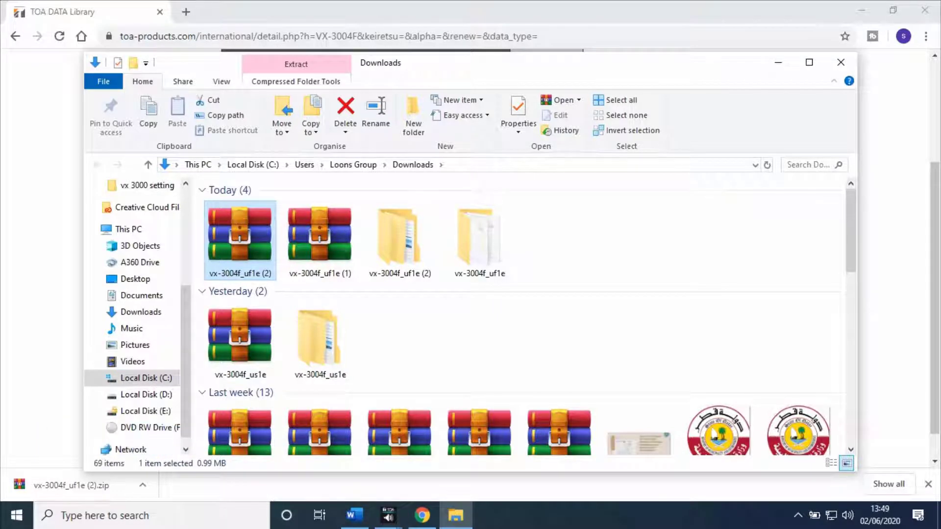
{"action": "left_click", "coordinate": [841, 63]}
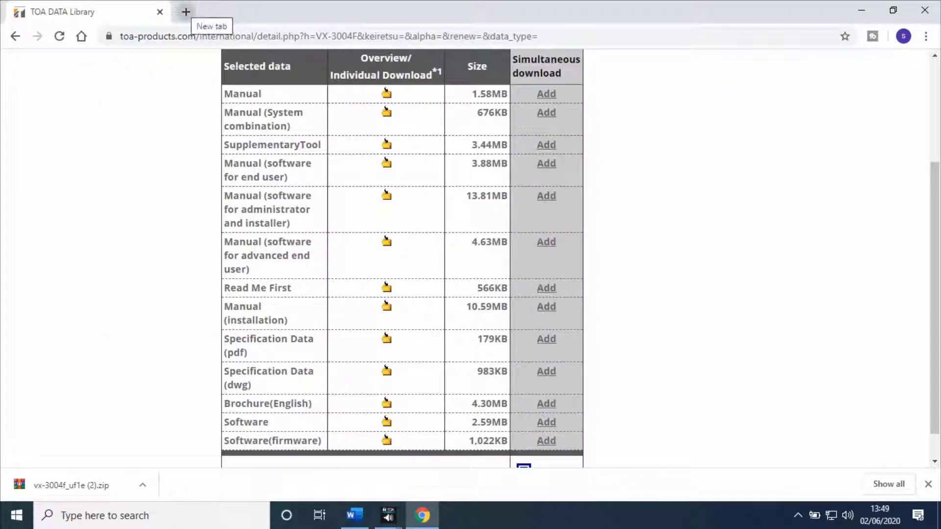
- Open the VX-3000 unit at 192.168.8.151 in a new browser tab
{"action": "left_click", "coordinate": [186, 12]}
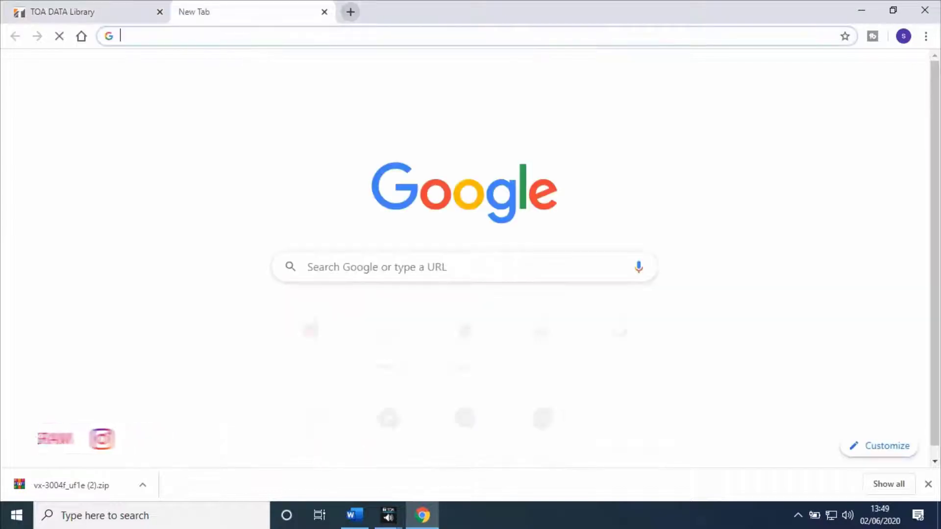
{"action": "type", "text": "19"}
{"action": "key", "text": "Right"}
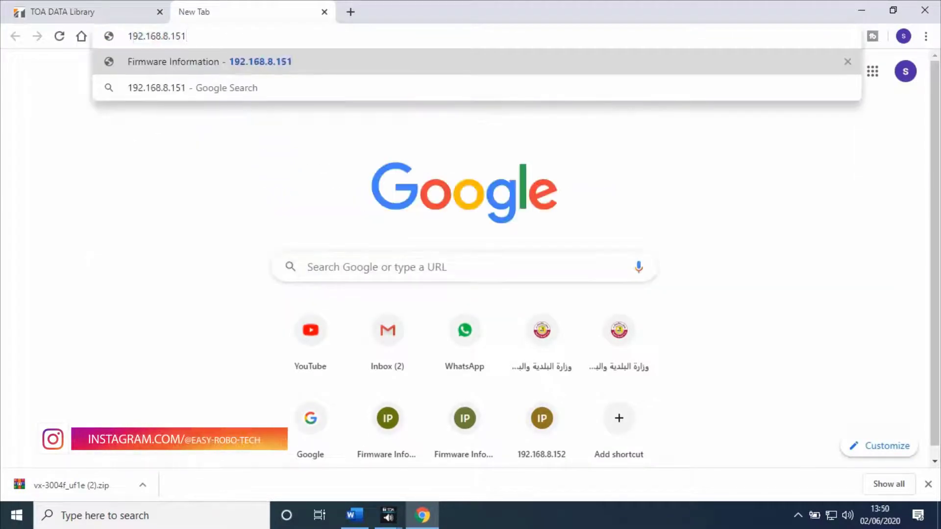
{"action": "key", "text": "Return"}
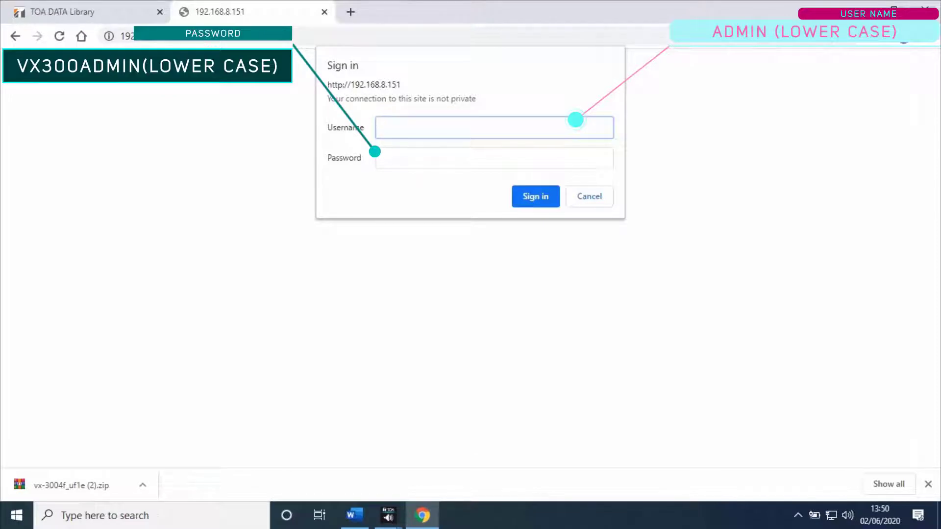
- Sign in with the administrator username and password
{"action": "key", "text": "Tab"}
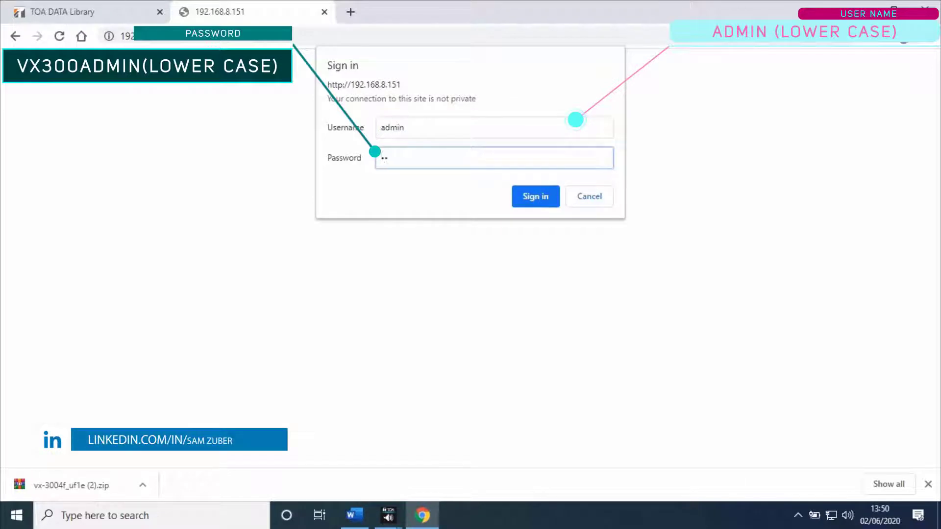
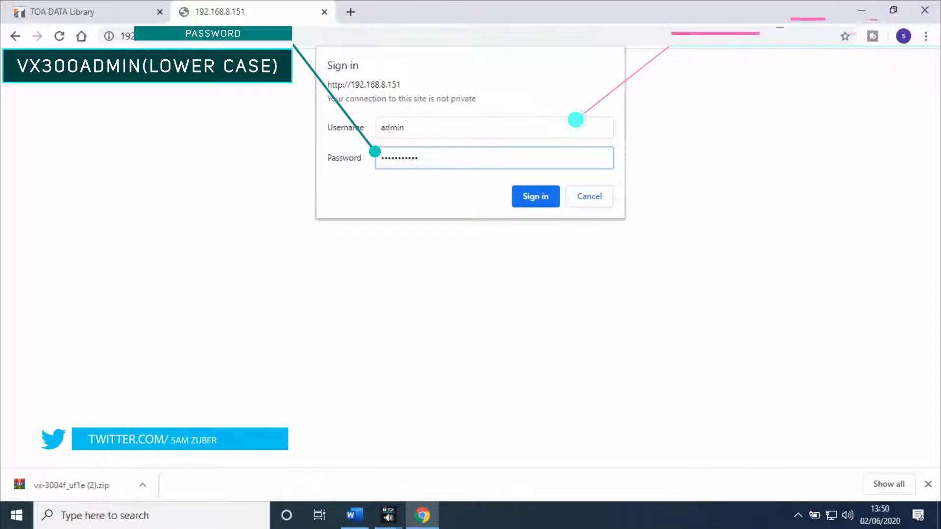
{"action": "key", "text": "Return"}
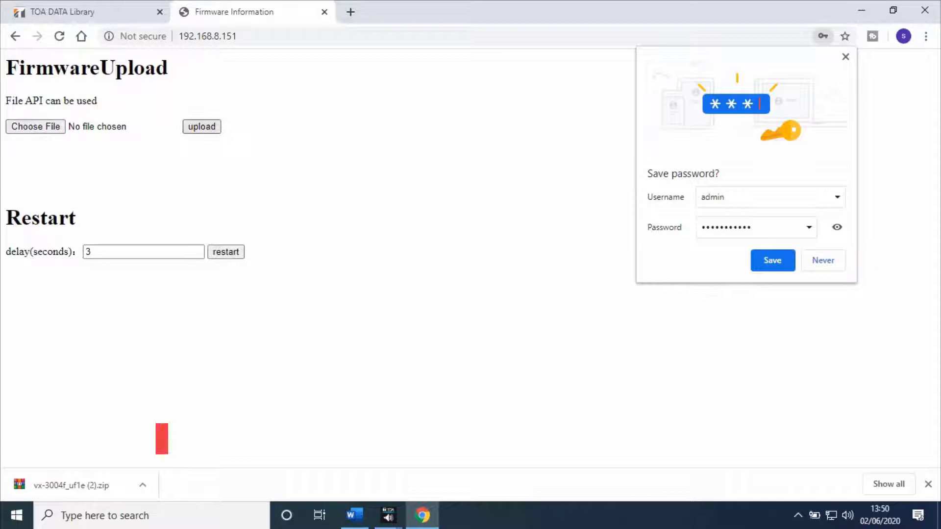
- Select vx3000f_app_5.01.00.bin as the firmware file and upload it to the unit
{"action": "left_click", "coordinate": [35, 127]}
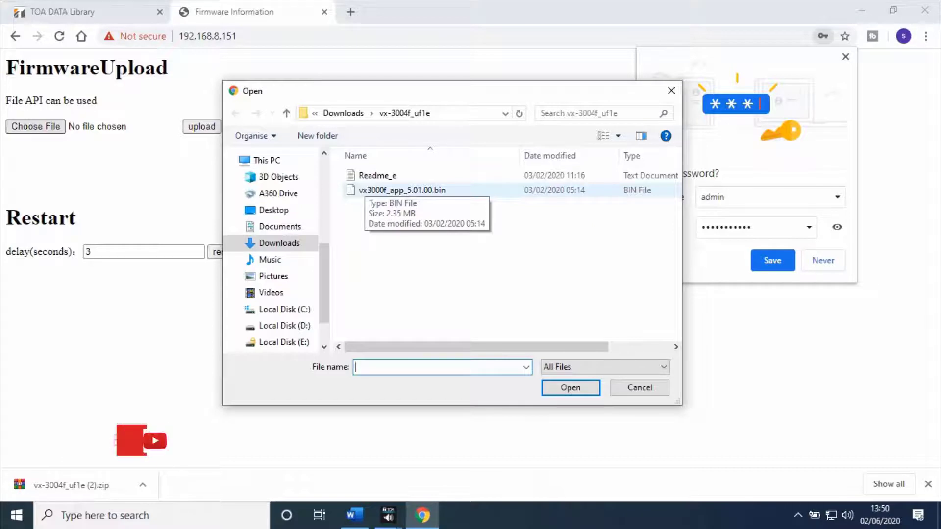
{"action": "left_click", "coordinate": [373, 190]}
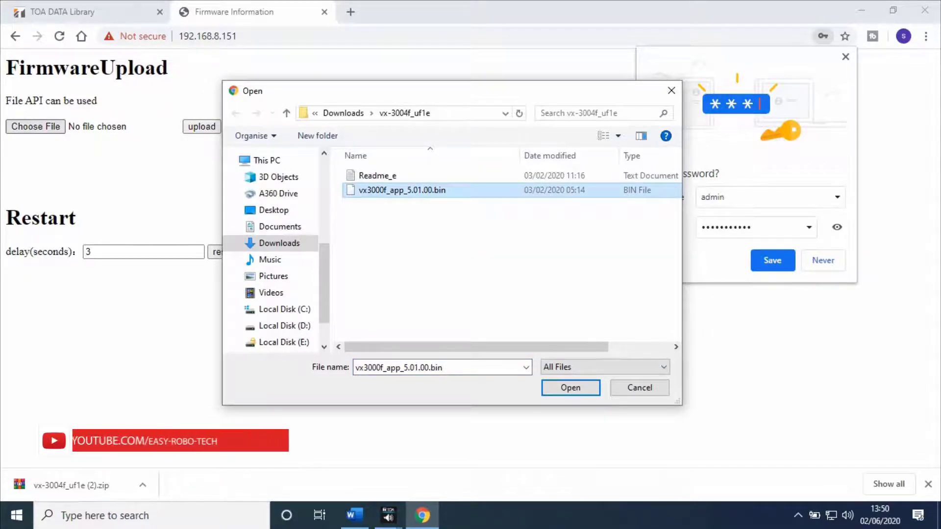
{"action": "left_click", "coordinate": [570, 387]}
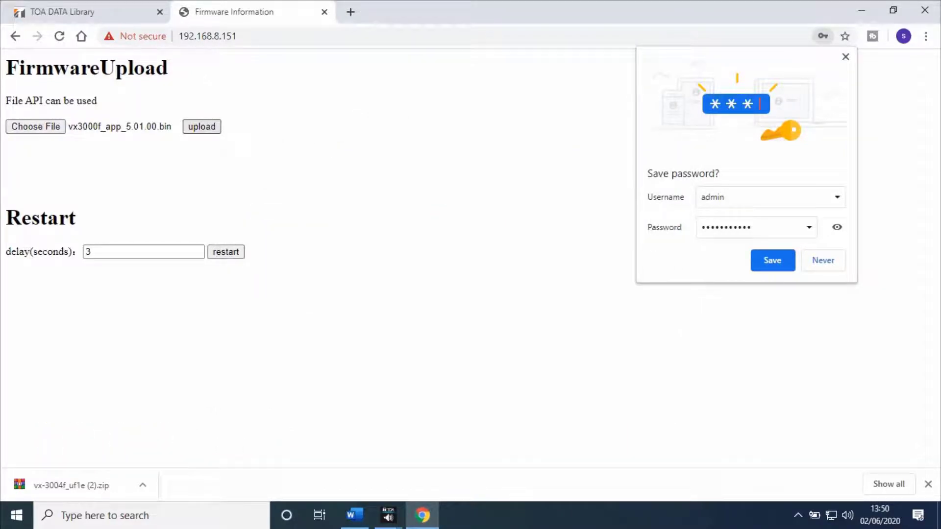
{"action": "left_click", "coordinate": [202, 127]}
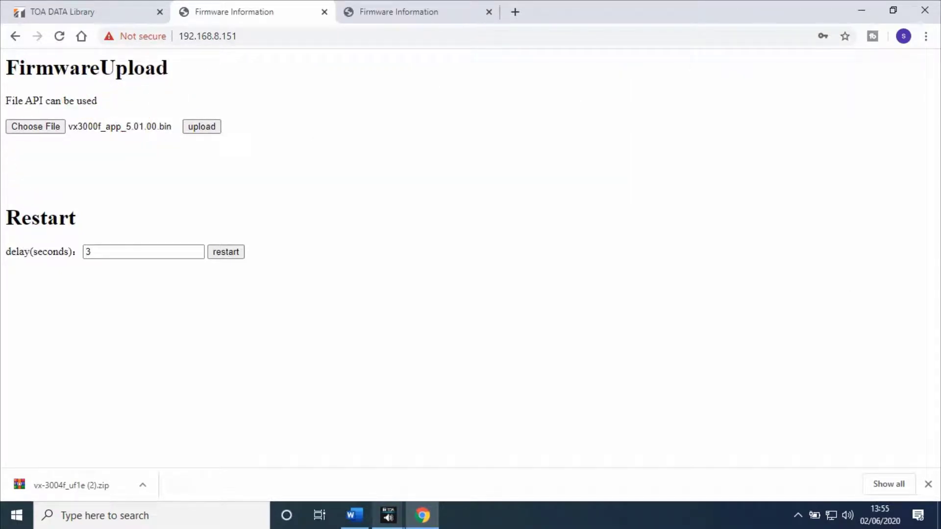
- In VX-3000 Setting Software, connect to the 192.168.8.151 system
{"action": "mouse_move", "coordinate": [388, 515]}
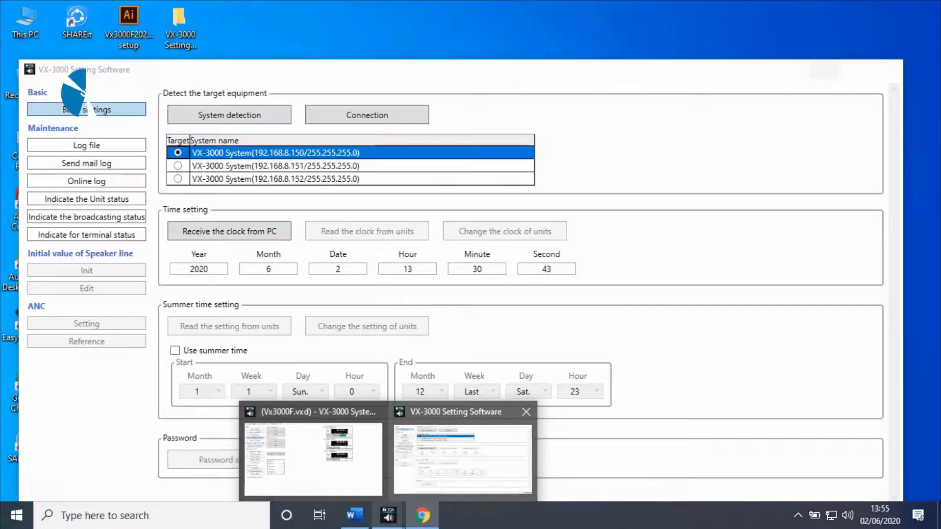
{"action": "left_click", "coordinate": [463, 458]}
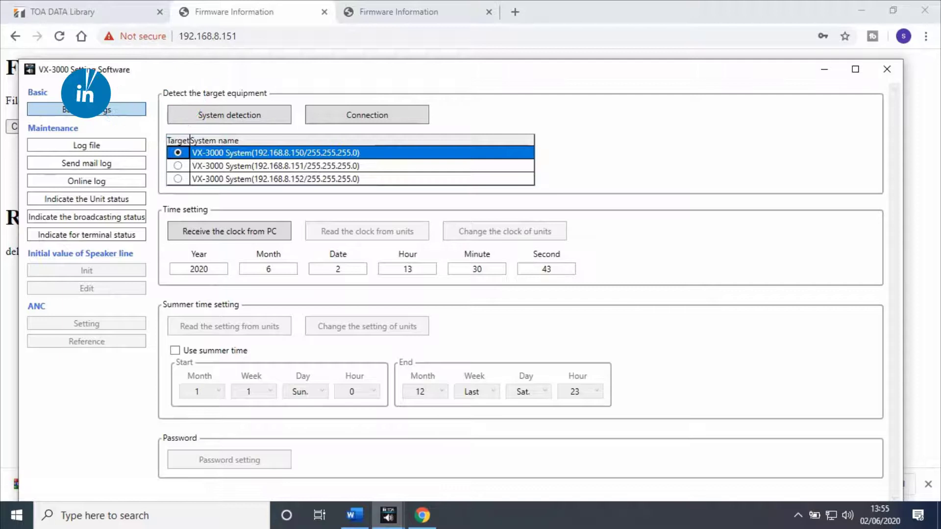
{"action": "left_click", "coordinate": [274, 166]}
{"action": "left_click", "coordinate": [367, 115]}
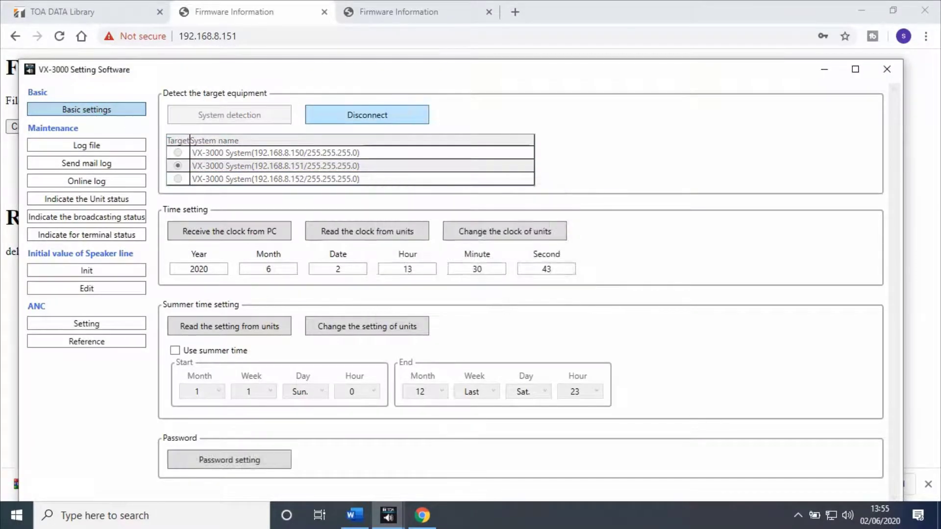
- Receive the online log and check Ver.5.01.00.00 now follows the earlier Ver.4.00.00.42 entries
{"action": "left_click", "coordinate": [86, 181]}
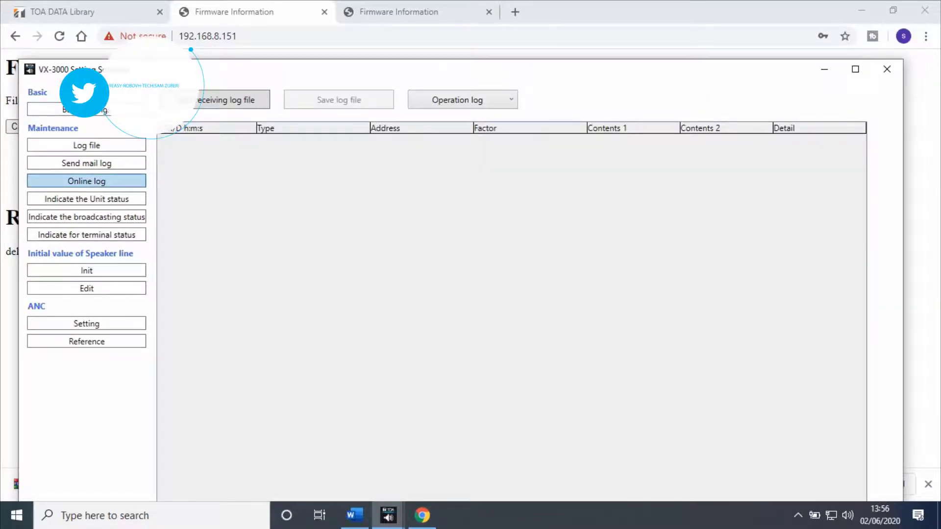
{"action": "left_click", "coordinate": [215, 99]}
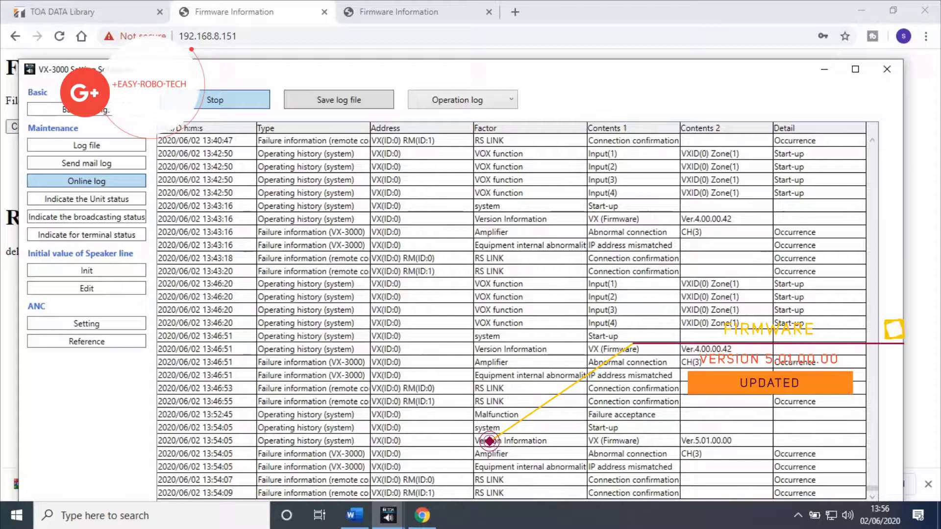
{"action": "left_click", "coordinate": [489, 441]}
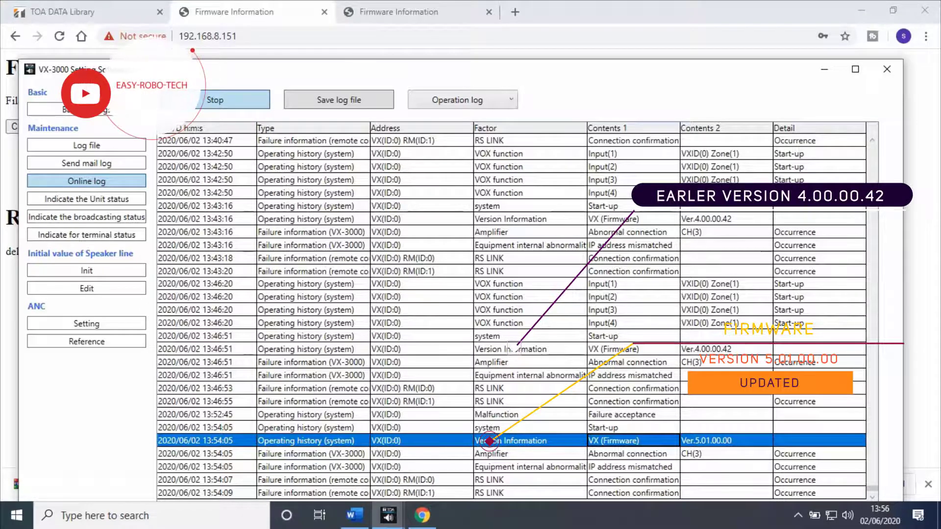
{"action": "left_click", "coordinate": [514, 349]}
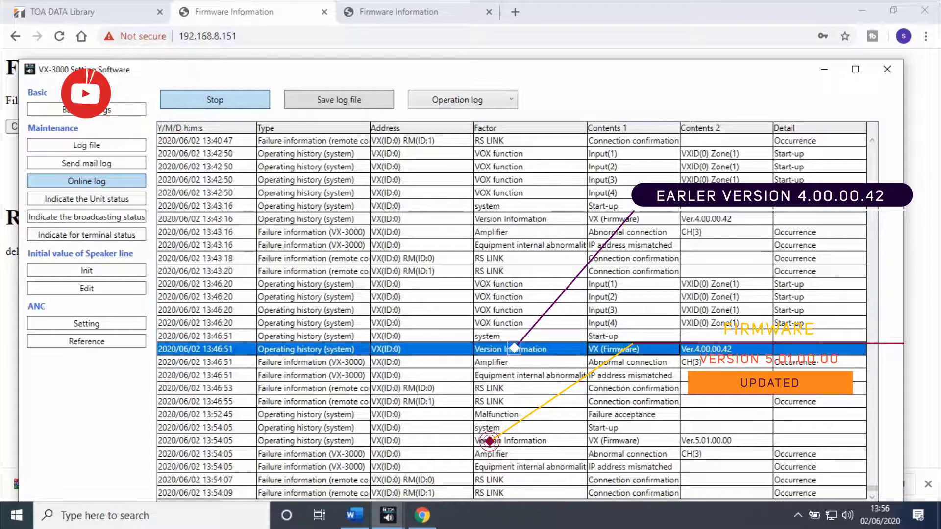